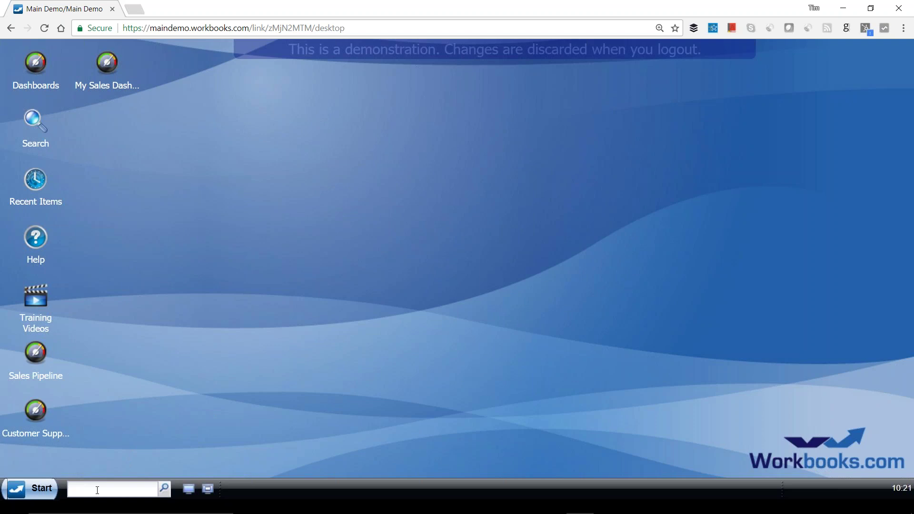
Open the list of organisations.
click(42, 494)
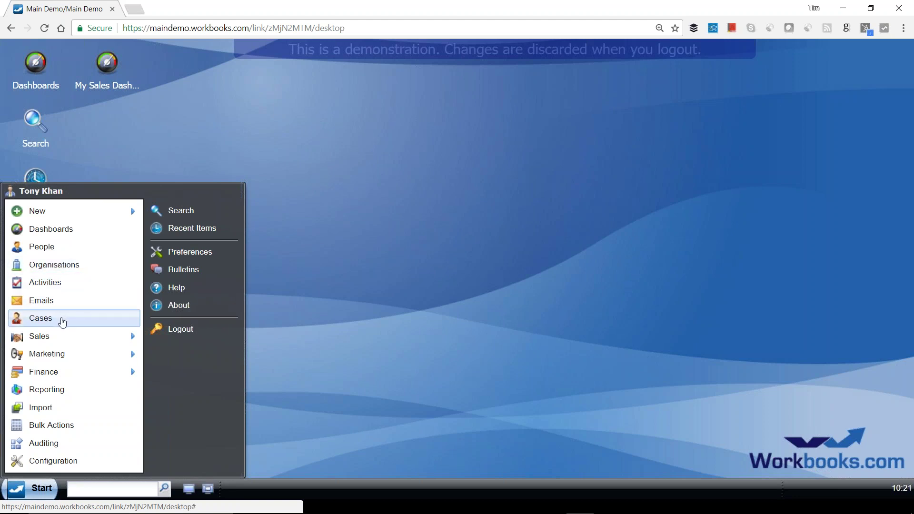
mouse_move(68, 336)
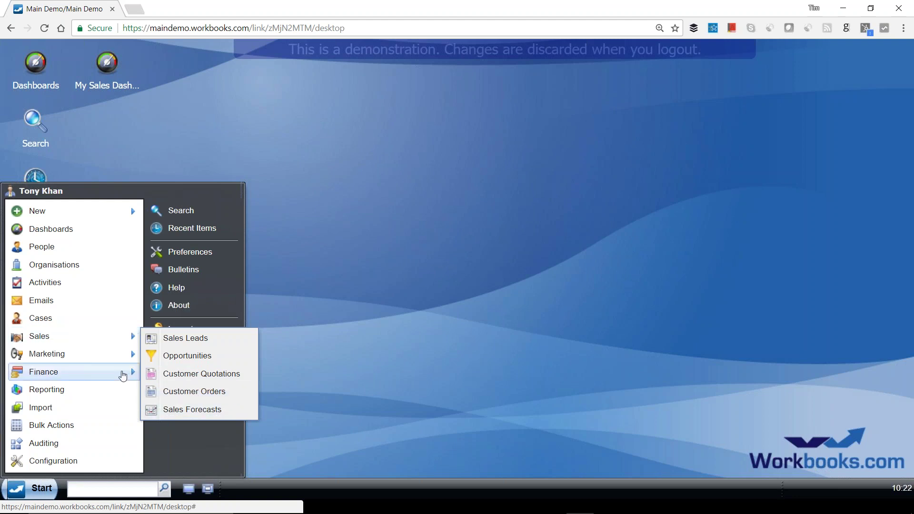
mouse_move(108, 365)
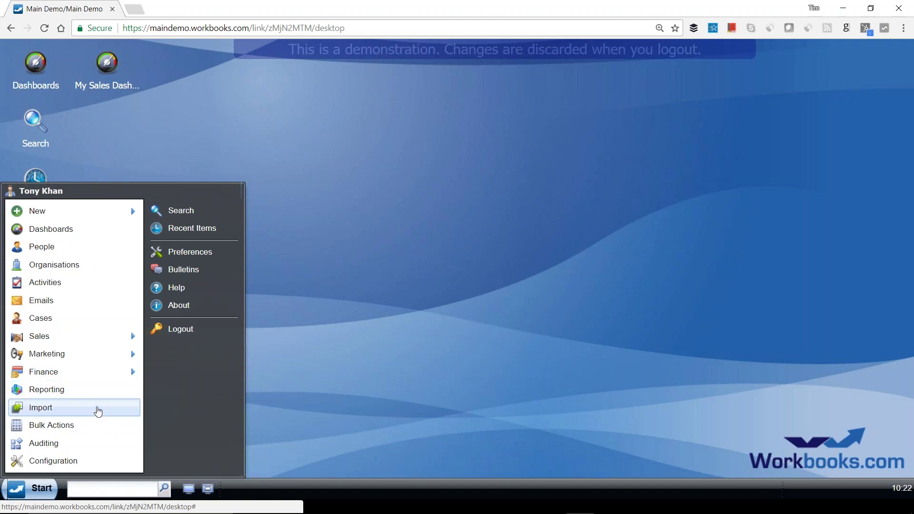
click(84, 272)
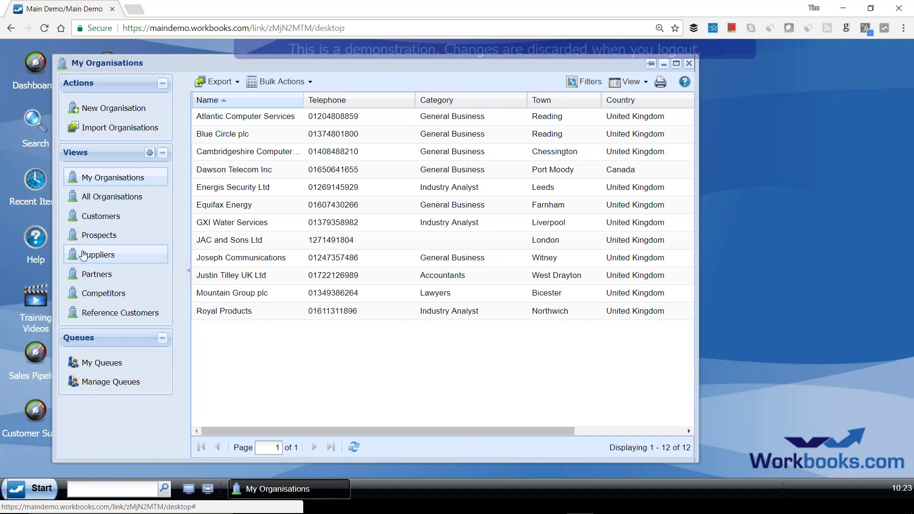
Look through the Prospects and Reference Customers views of the organisations, and return to the My Organisations view.
click(125, 237)
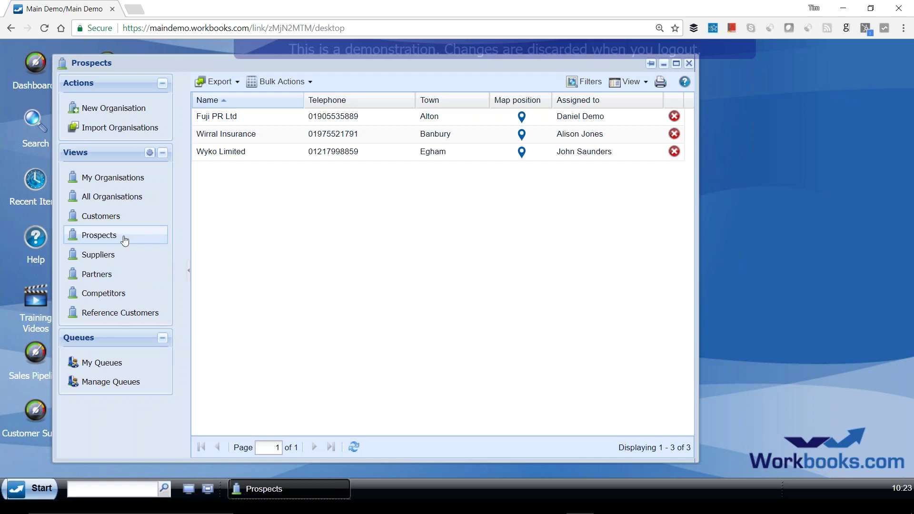
click(114, 315)
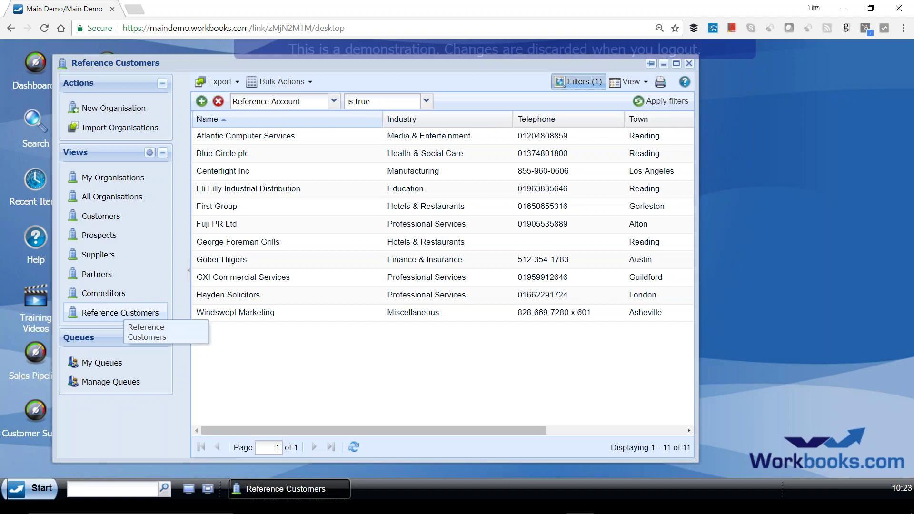
click(115, 184)
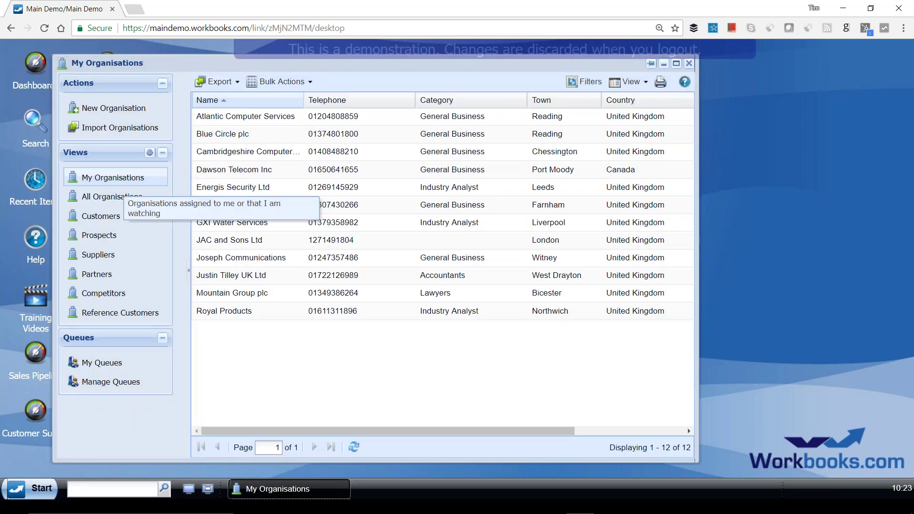
Open the Atlantic Computer Services record and switch its form layout to the 6 - Support view.
click(236, 120)
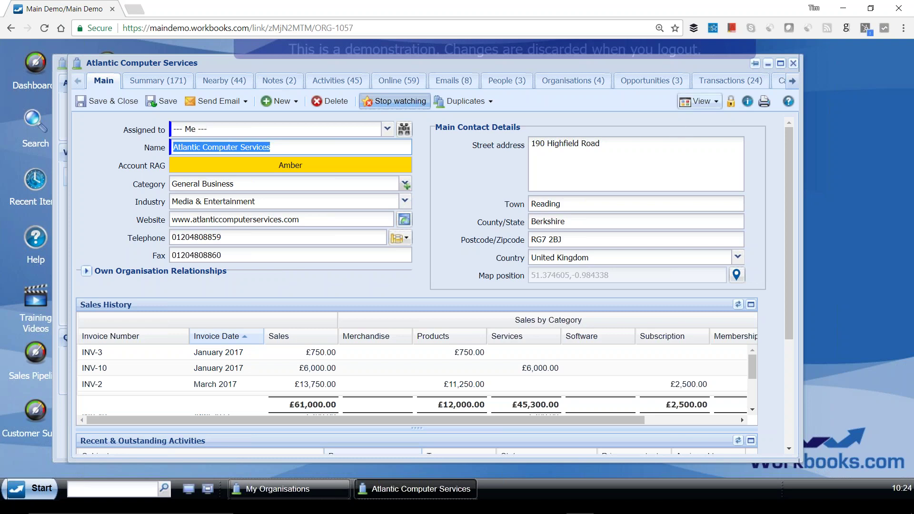
click(703, 106)
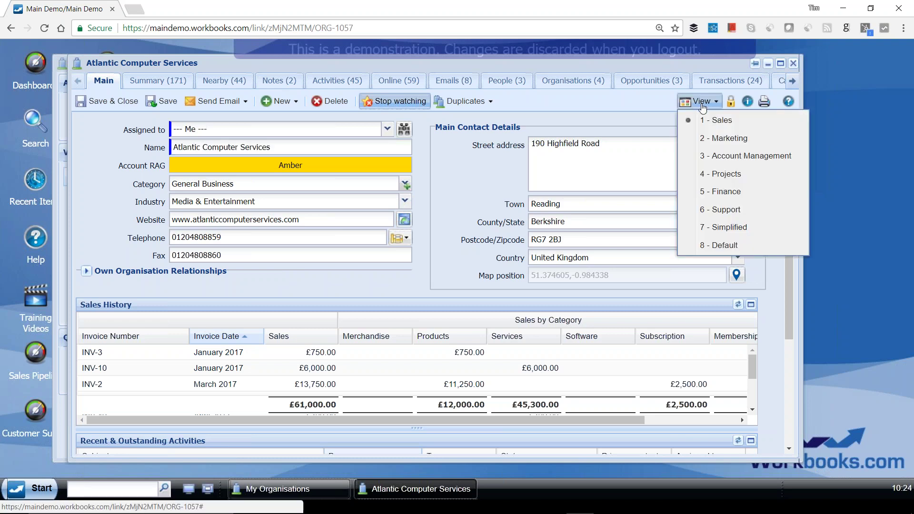
click(727, 210)
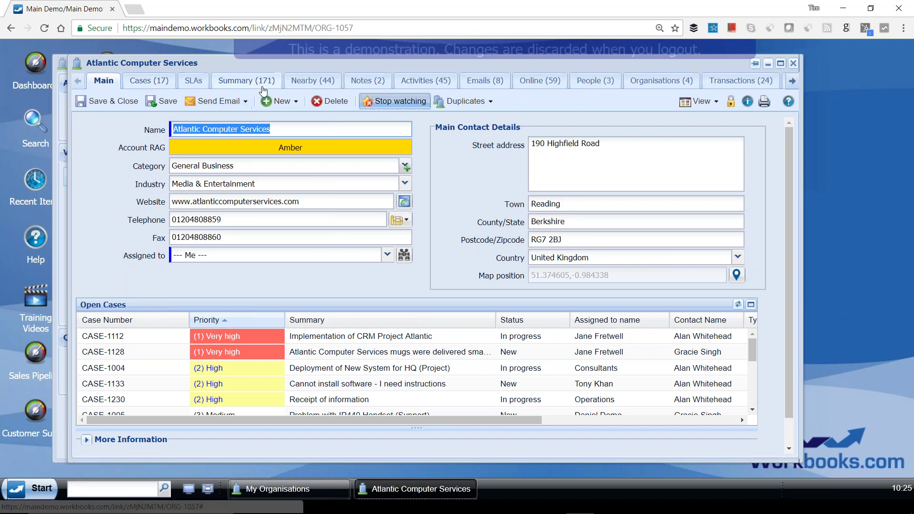
Review the notes, activities, emails and people of Atlantic Computer Services, including the scheduling and export options for activities.
click(365, 88)
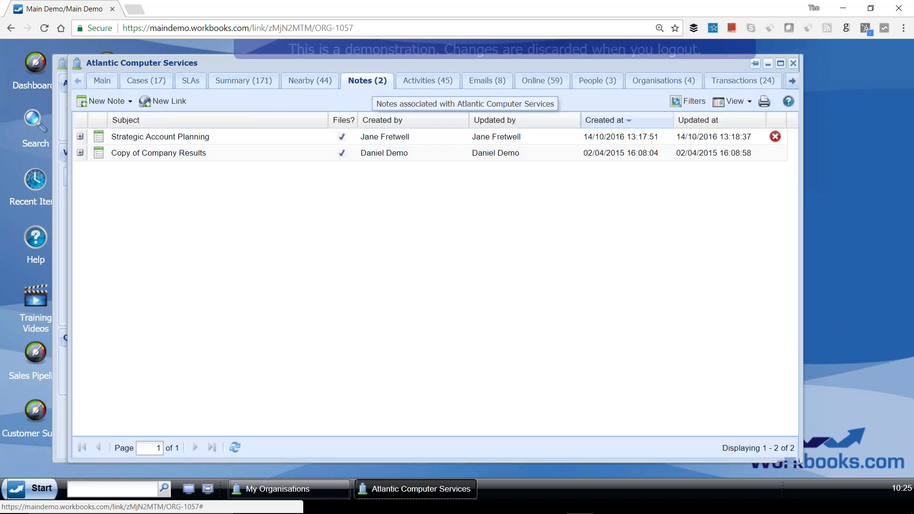
click(418, 86)
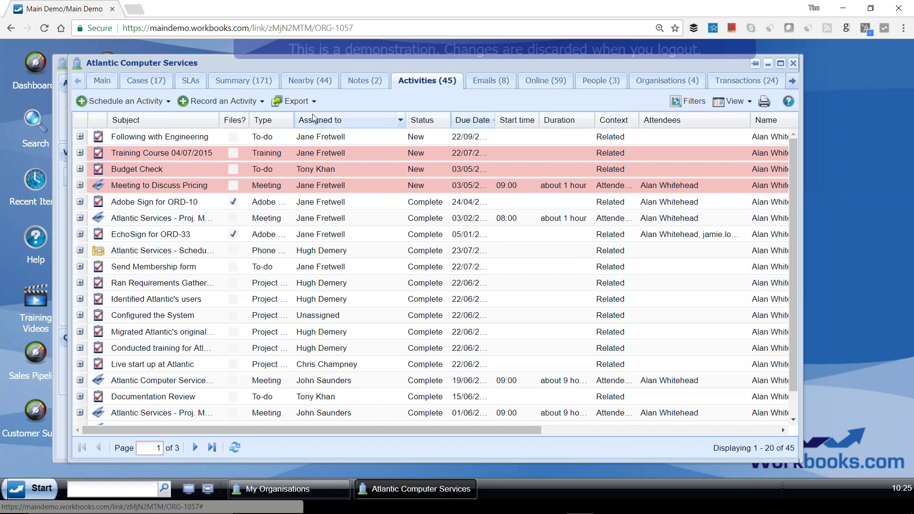
click(167, 107)
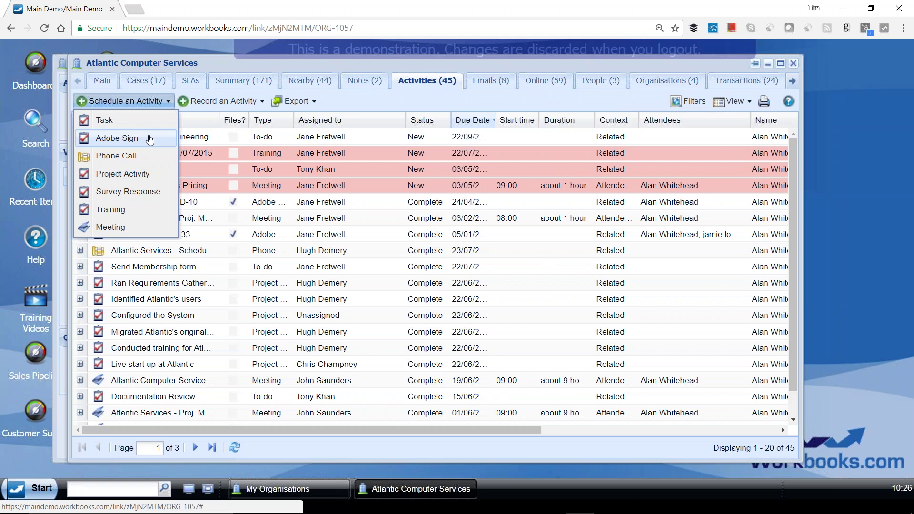
click(293, 101)
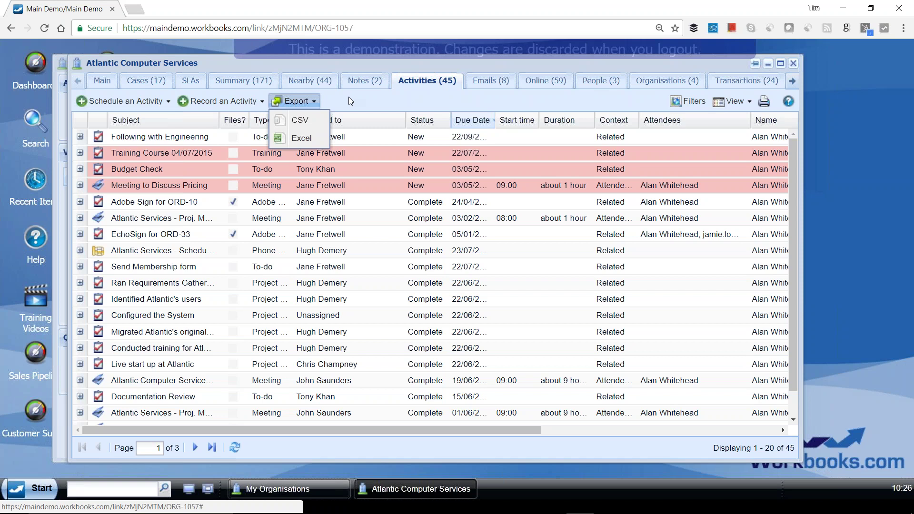
click(481, 82)
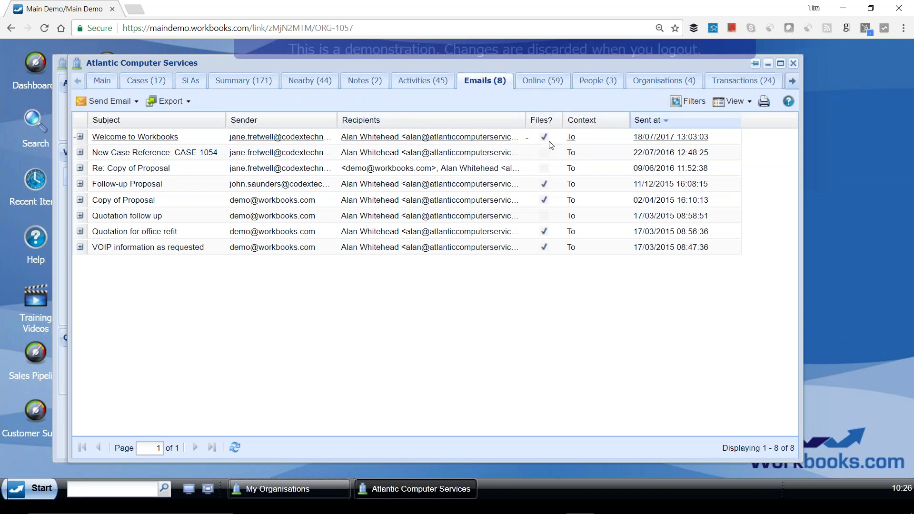
click(598, 82)
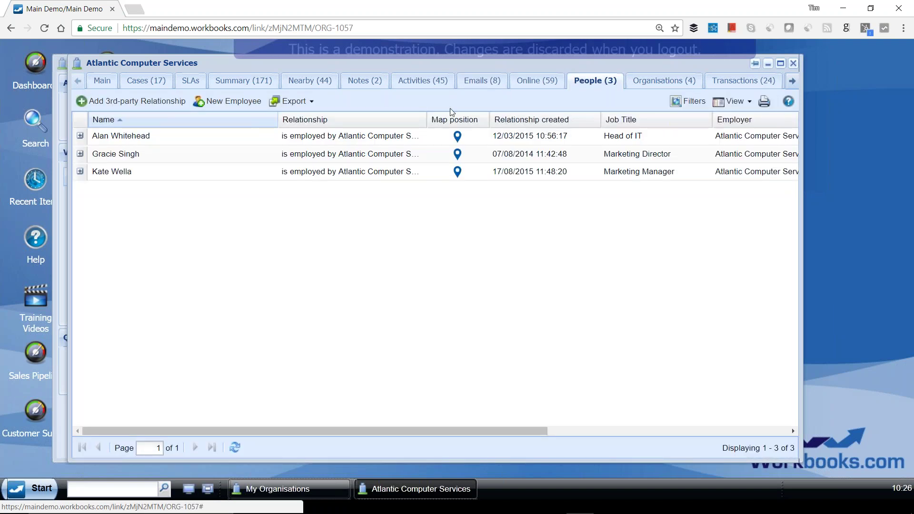
Open the record of the organisation's Head of IT, review the contact's opportunities and transactions, and close the record.
click(131, 140)
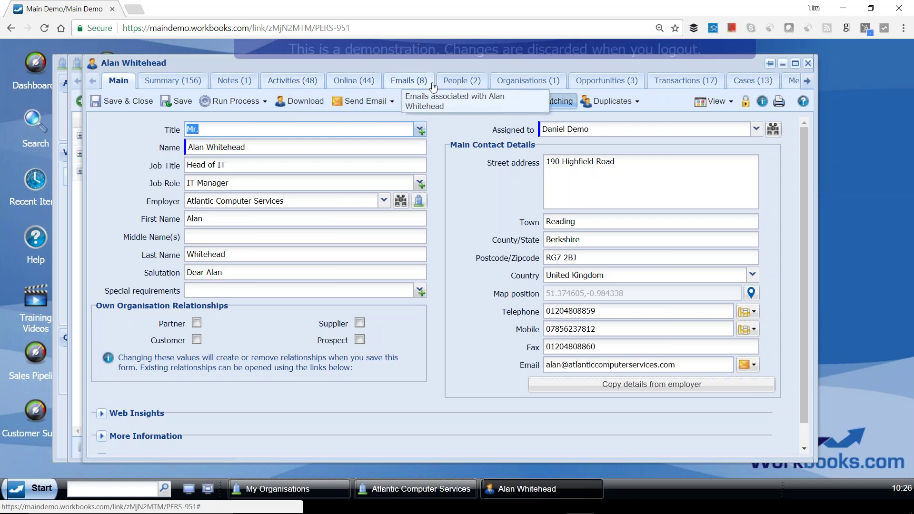
click(605, 81)
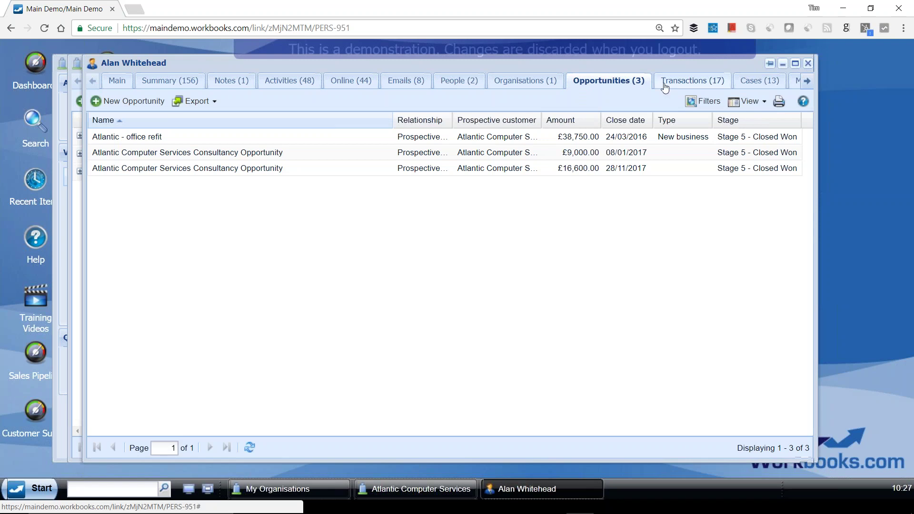
click(667, 83)
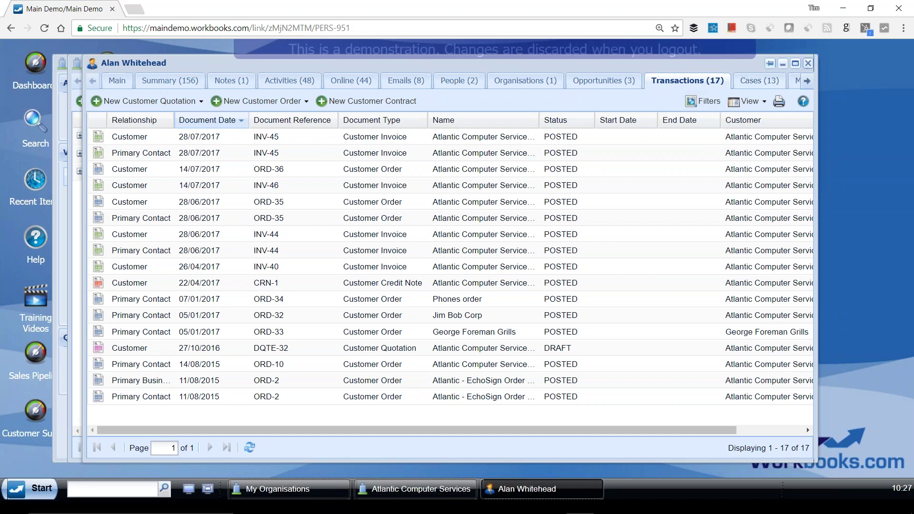
click(808, 63)
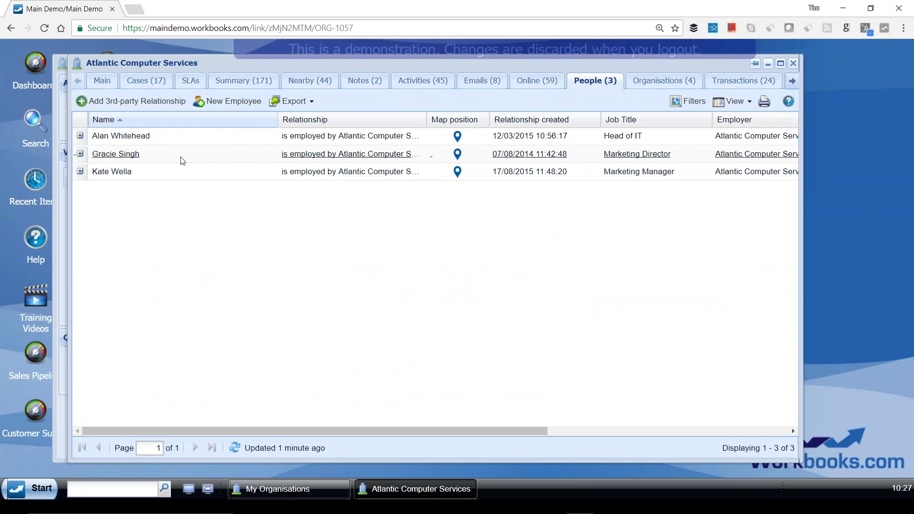
From the organisation's cases, open CASE-1004, examine its project details and activities, and close it.
click(141, 85)
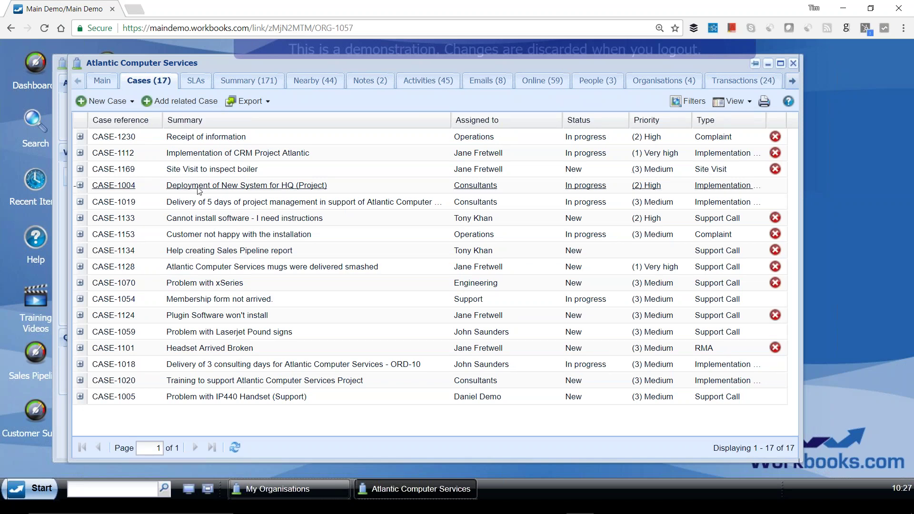
click(129, 189)
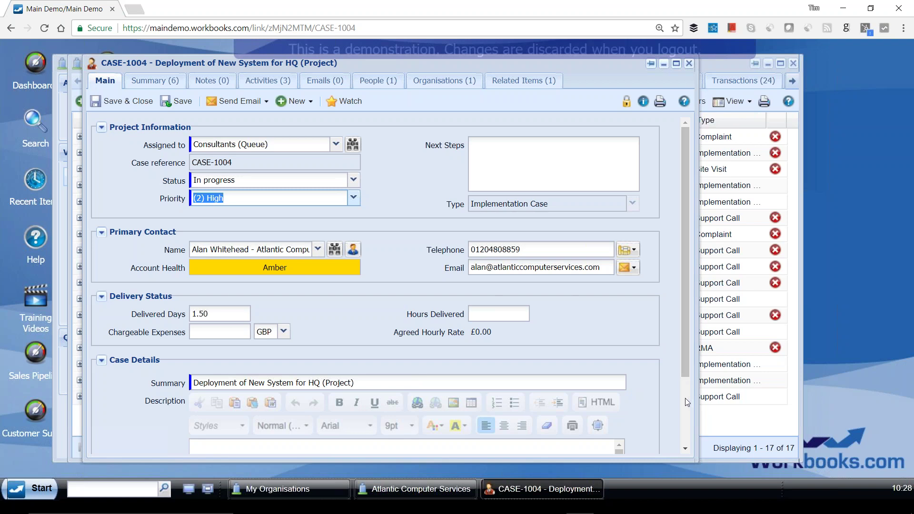
scroll(685, 398, down, 3)
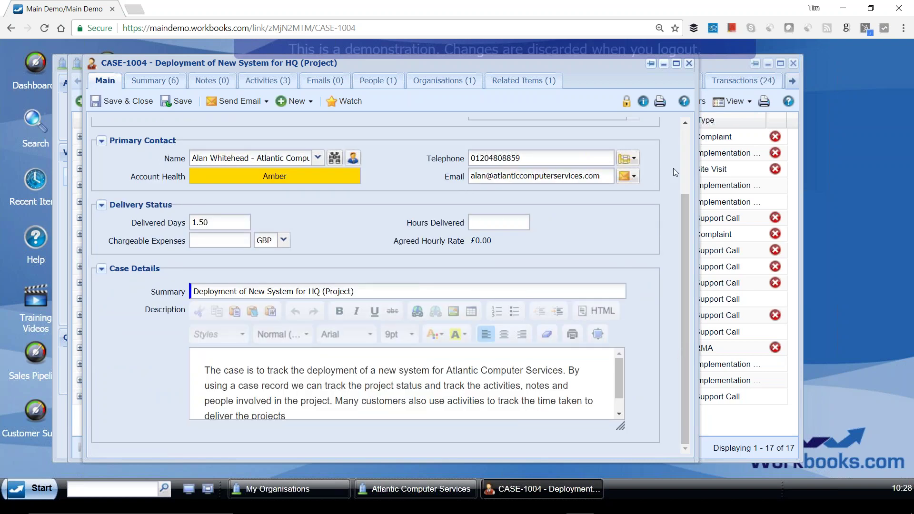
scroll(687, 144, up, 3)
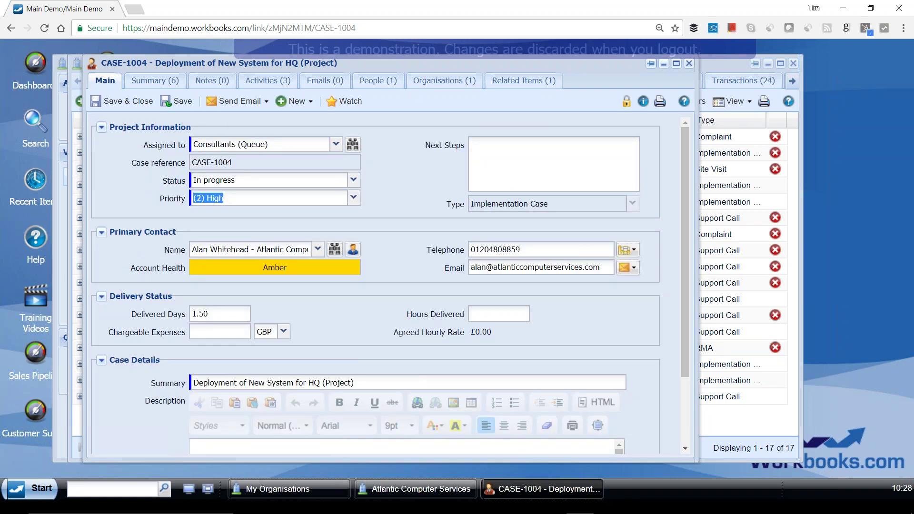
click(261, 80)
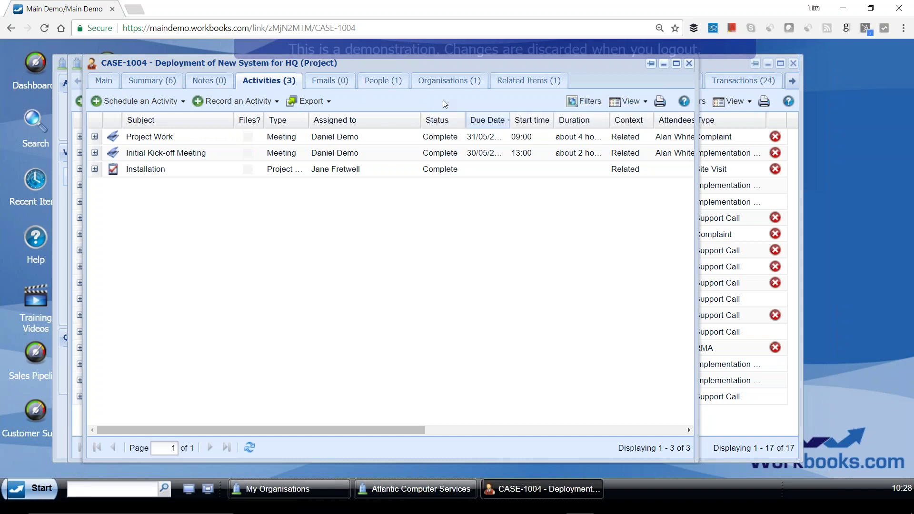
click(689, 64)
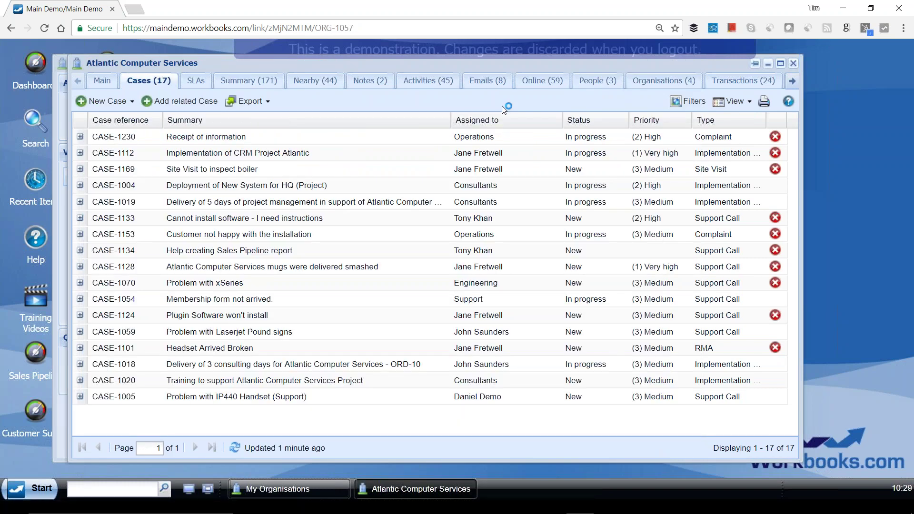
Review the monthly SLA report for Atlantic Computer Services and close all open windows.
click(192, 89)
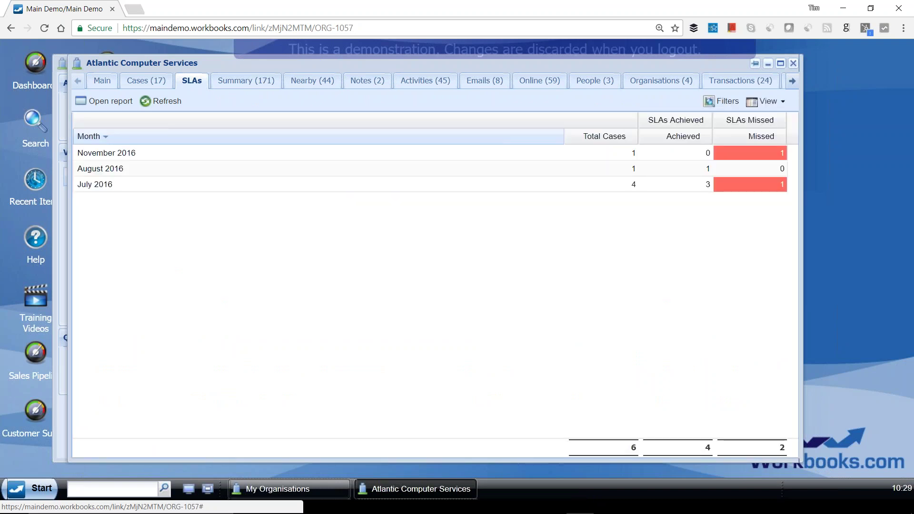
mouse_move(730, 190)
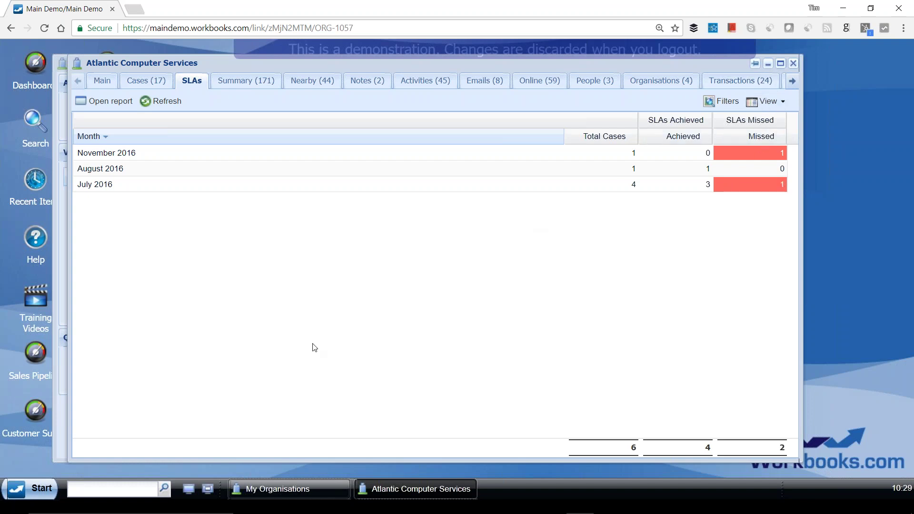
click(189, 491)
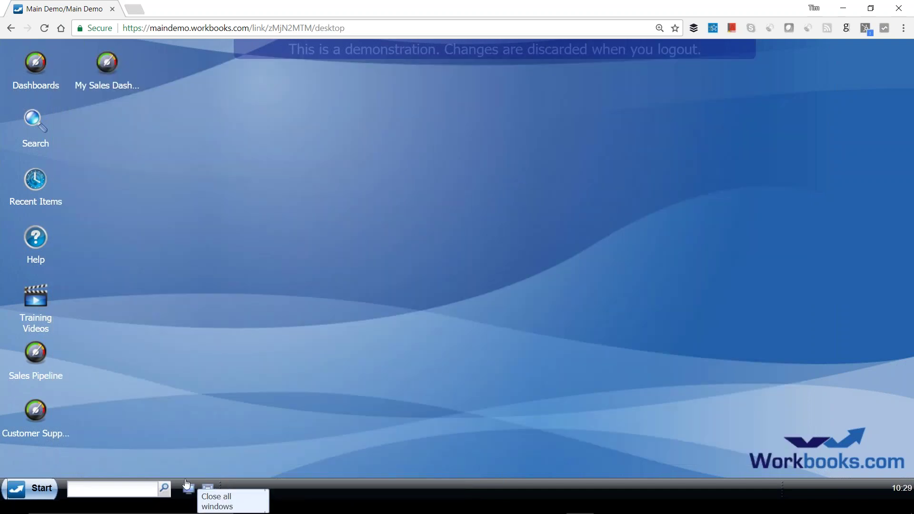
Open the list of my open cases.
click(42, 495)
mouse_move(41, 337)
click(40, 318)
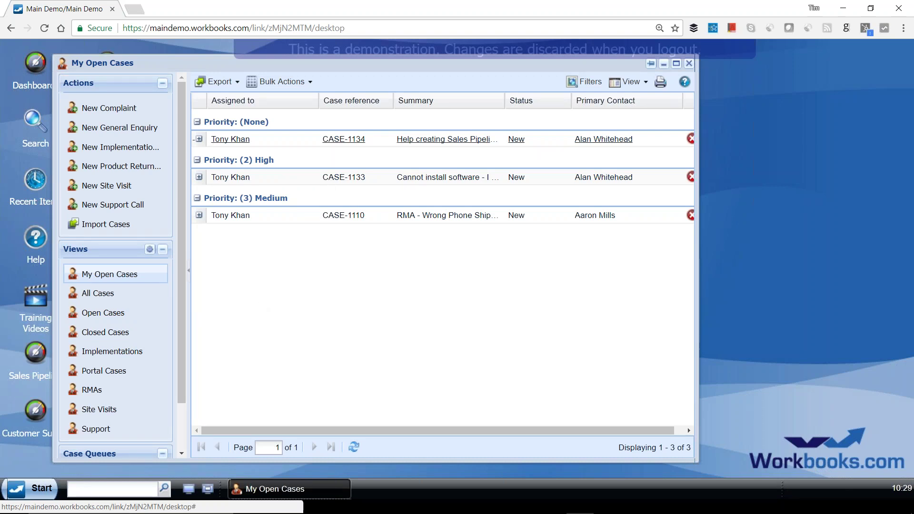
Open CASE-1133 and log in to its Case Portal with the prefilled credentials.
click(346, 179)
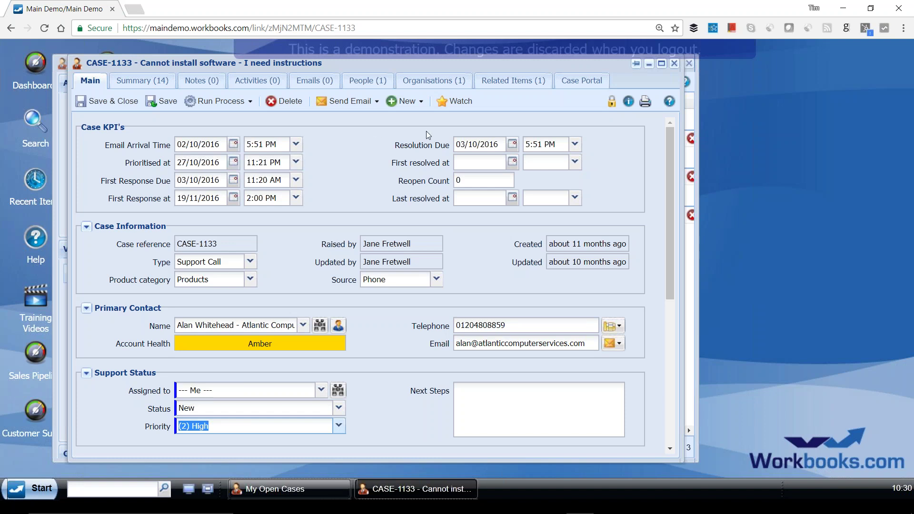
click(582, 85)
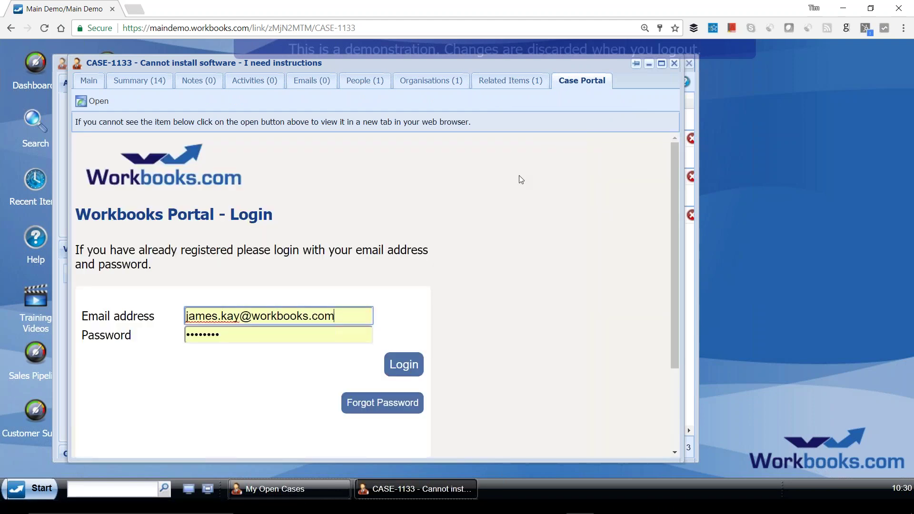
click(414, 368)
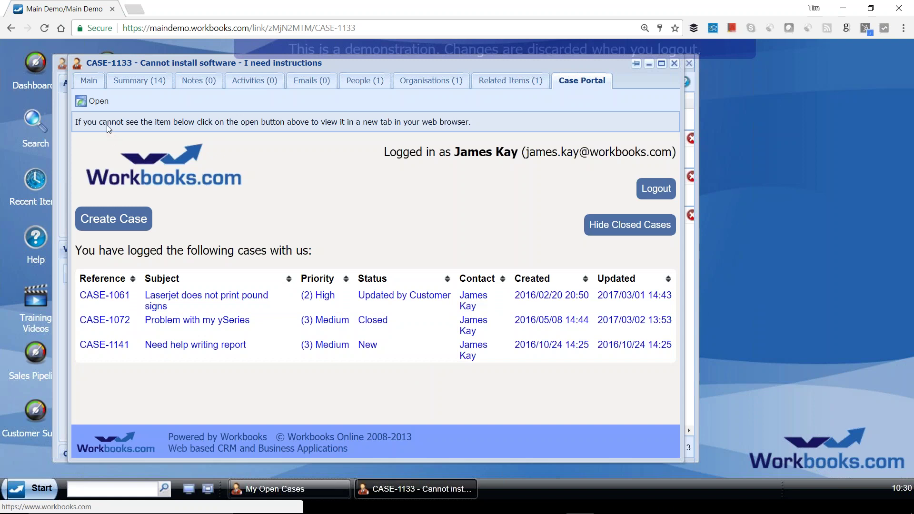
Open the case portal in a separate browser tab and bring up a blank form for creating a case.
click(90, 101)
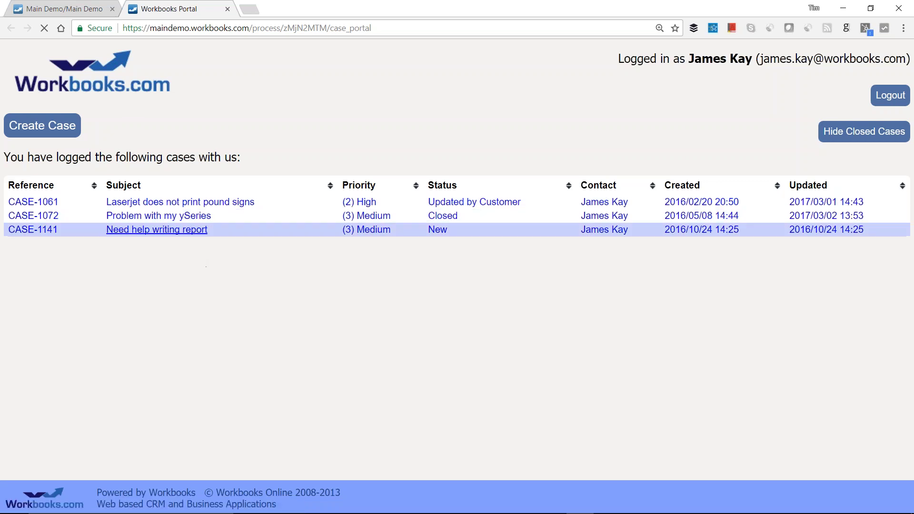
click(40, 127)
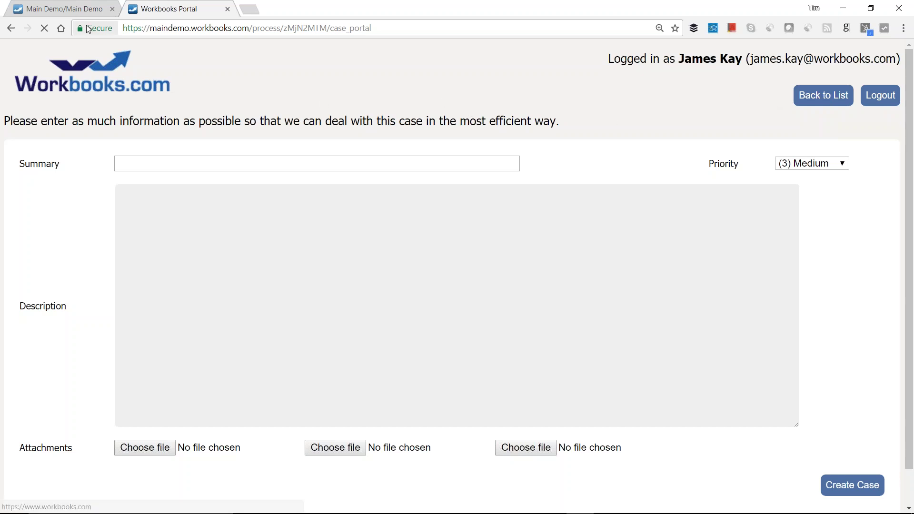
Return to the main demo desktop, close all open windows, and open the Customer Support dashboard.
click(76, 10)
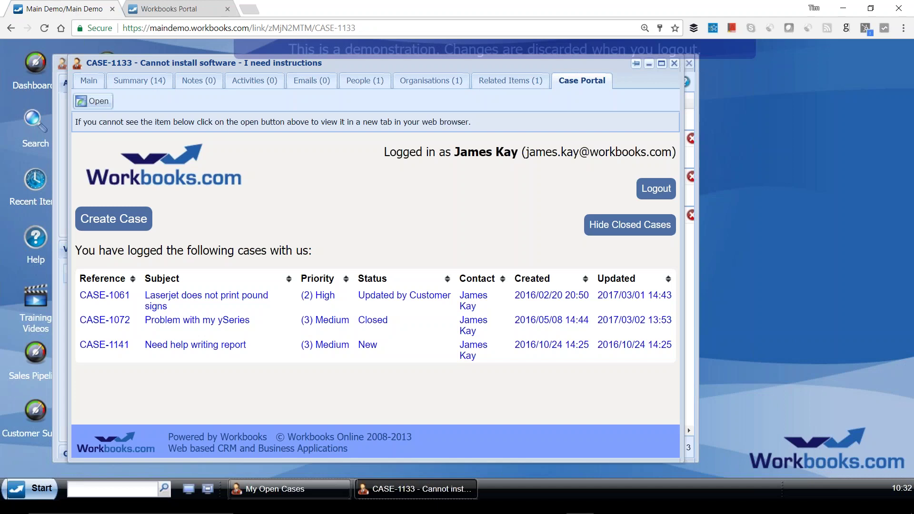
click(188, 491)
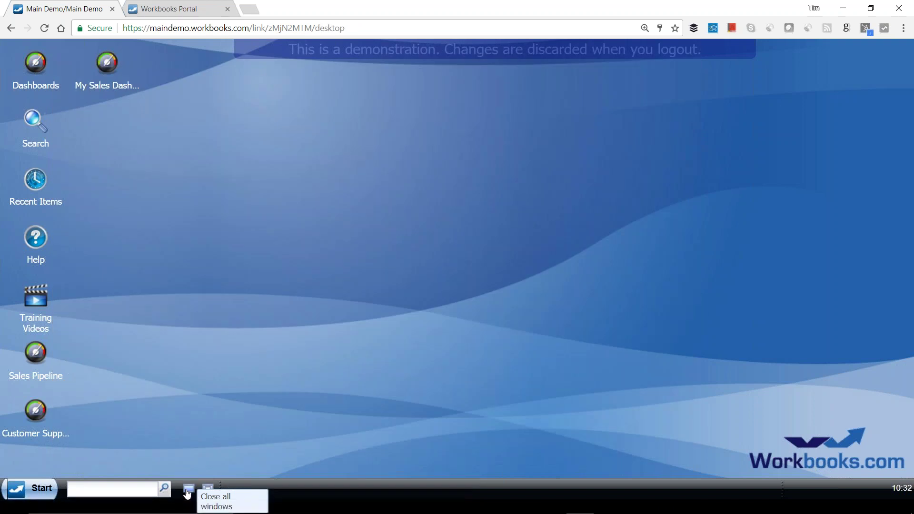
click(37, 75)
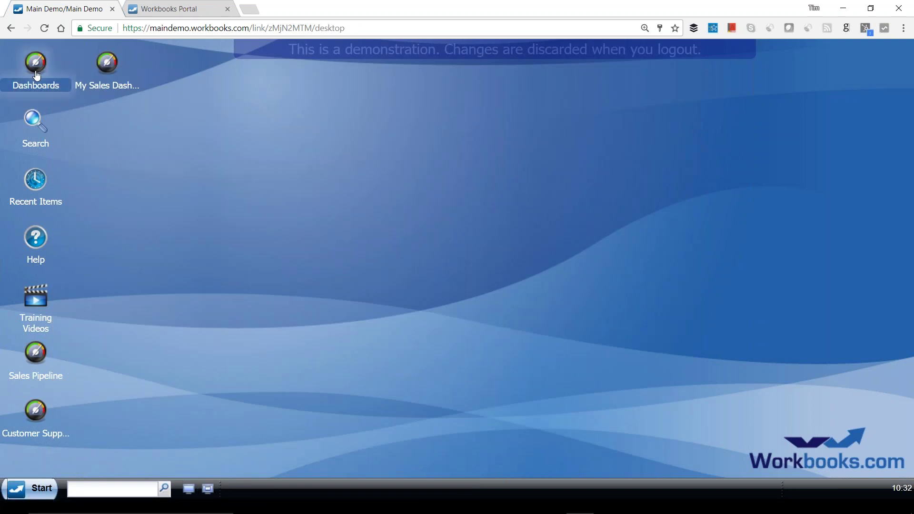
double_click(37, 75)
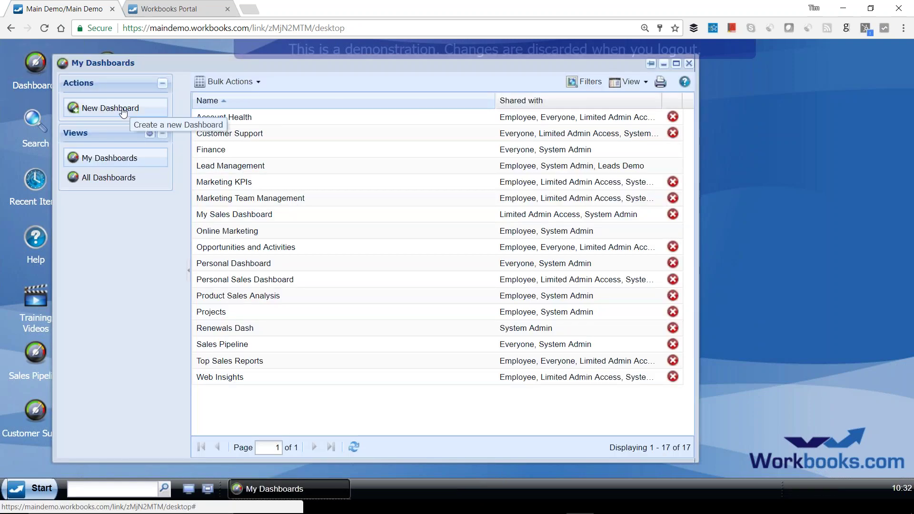
click(230, 134)
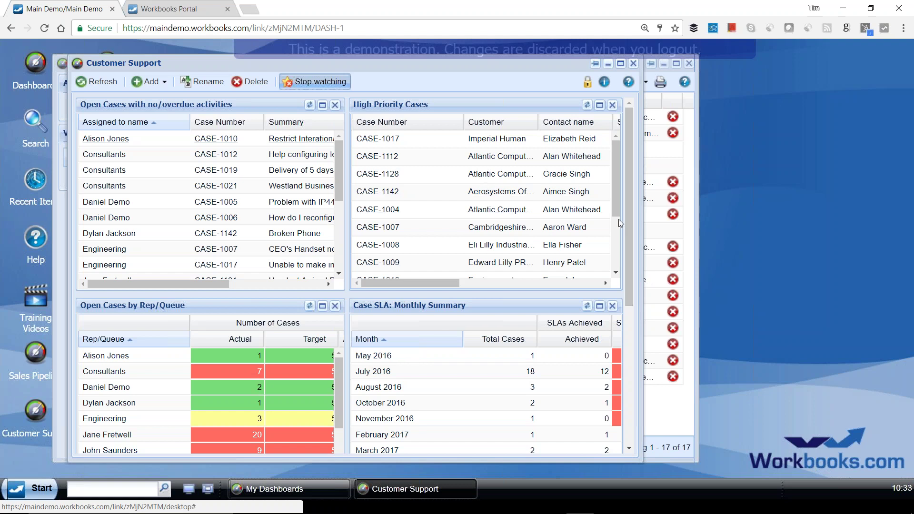
Review the Customer Support dashboard down to its SLA and Cases by Month charts, check its window options, and close all windows.
drag(628, 229, 629, 318)
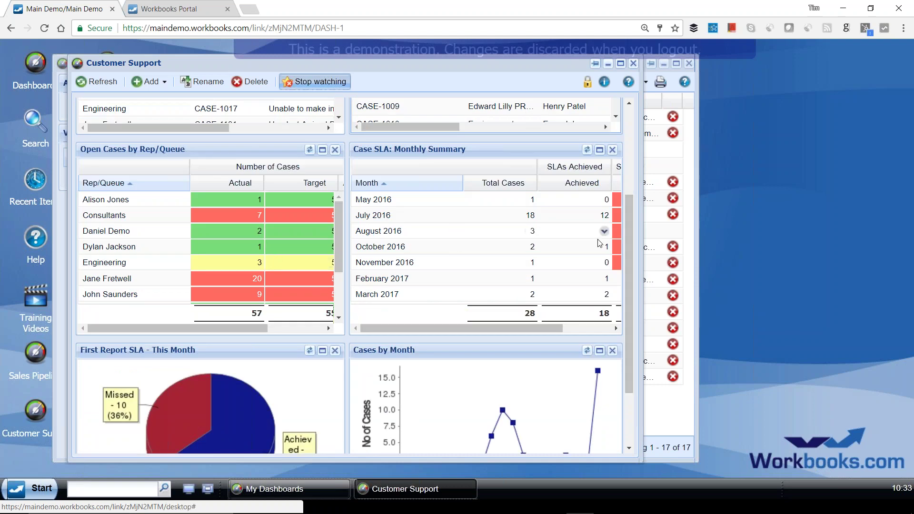
drag(628, 262, 630, 315)
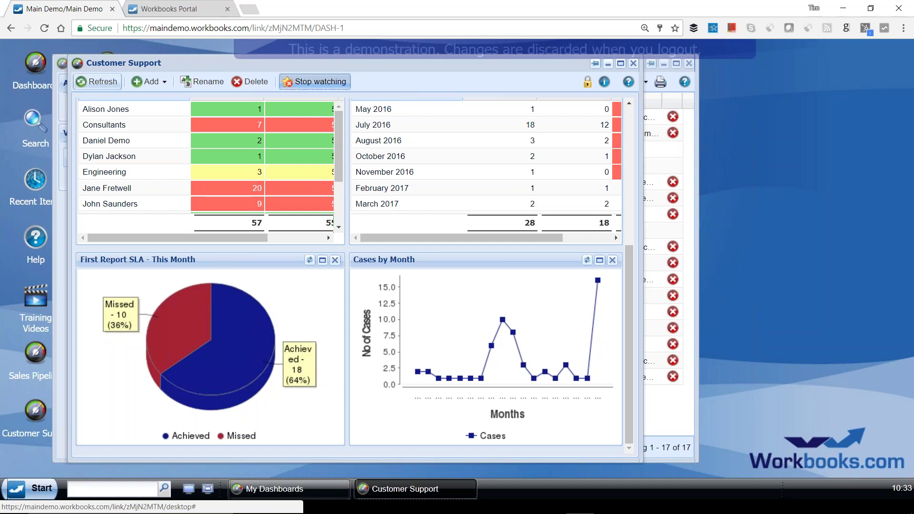
click(80, 67)
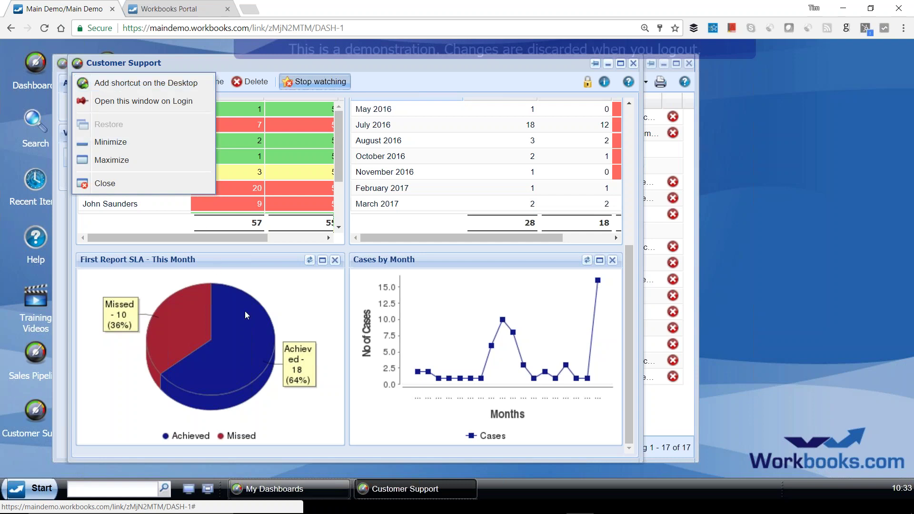
click(190, 491)
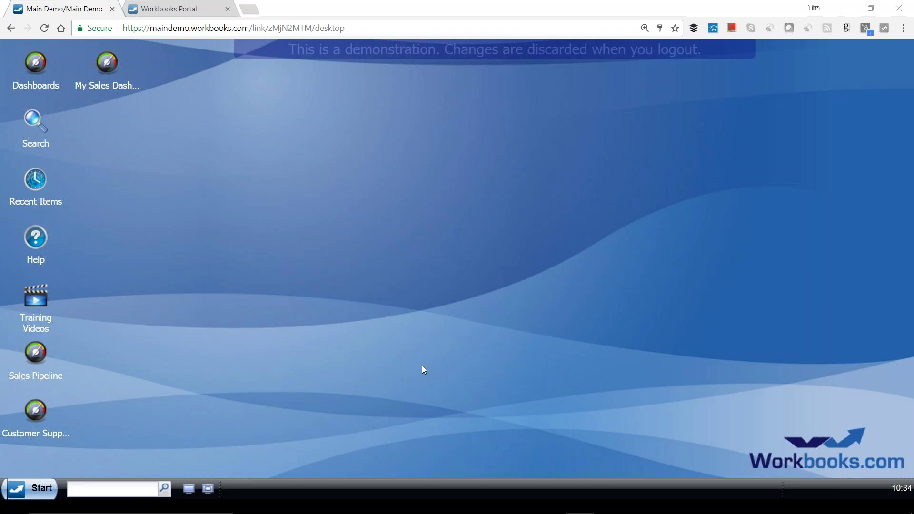
Switch to the slide presentation and advance to the Workbooks Pricing & Services slide.
key(alt+Tab)
key(Right)
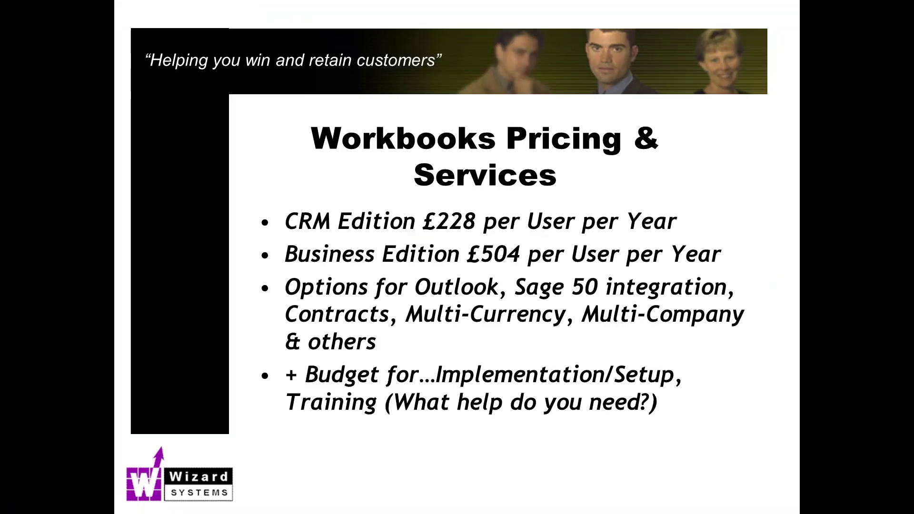